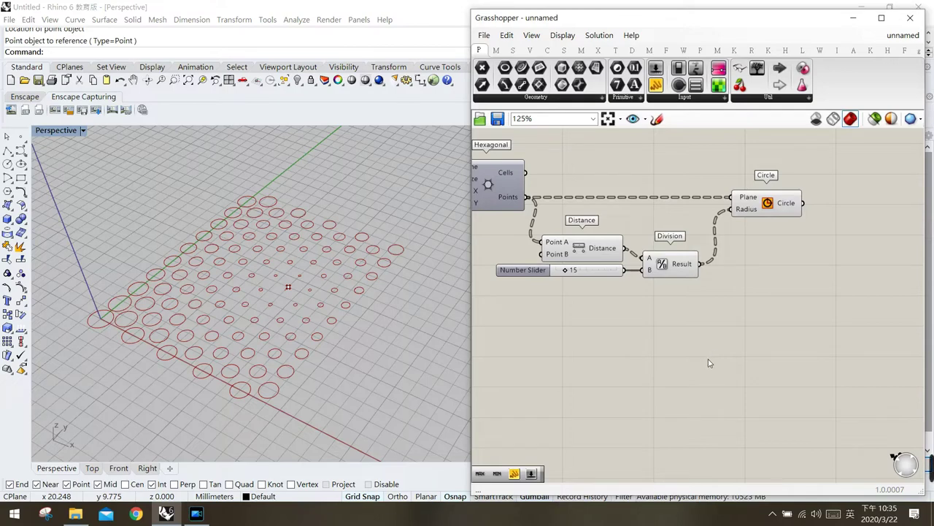
# Add a Minimum component and a Maximum component to the canvas below the Division component
pyautogui.click(496, 49)
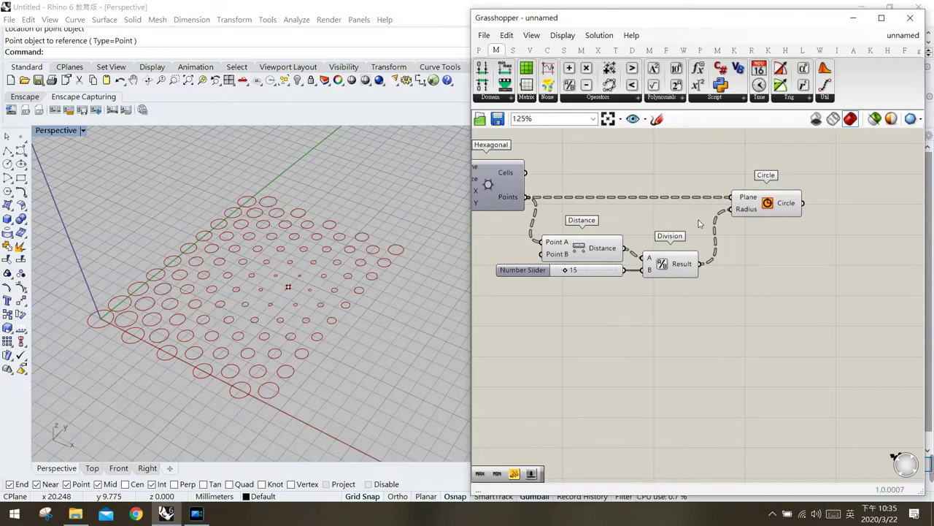
pyautogui.click(825, 98)
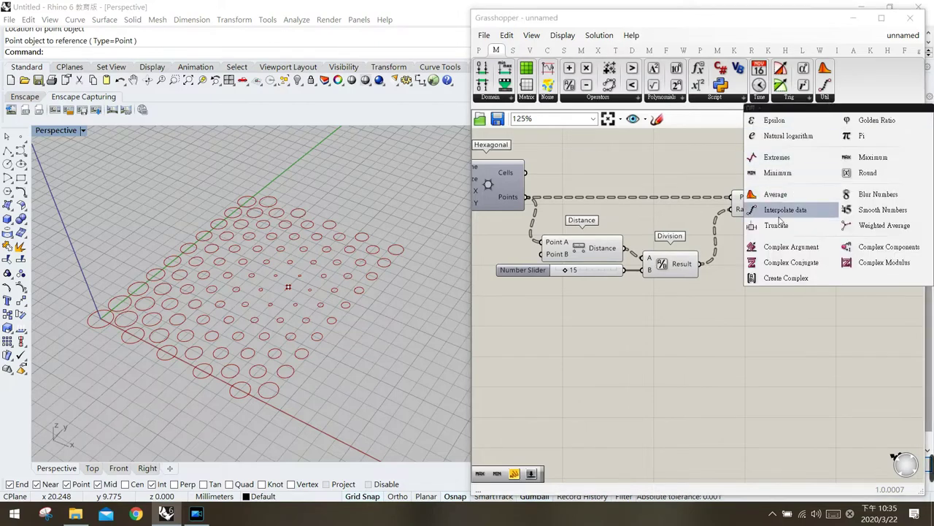
pyautogui.moveTo(805, 176); pyautogui.dragTo(689, 349)
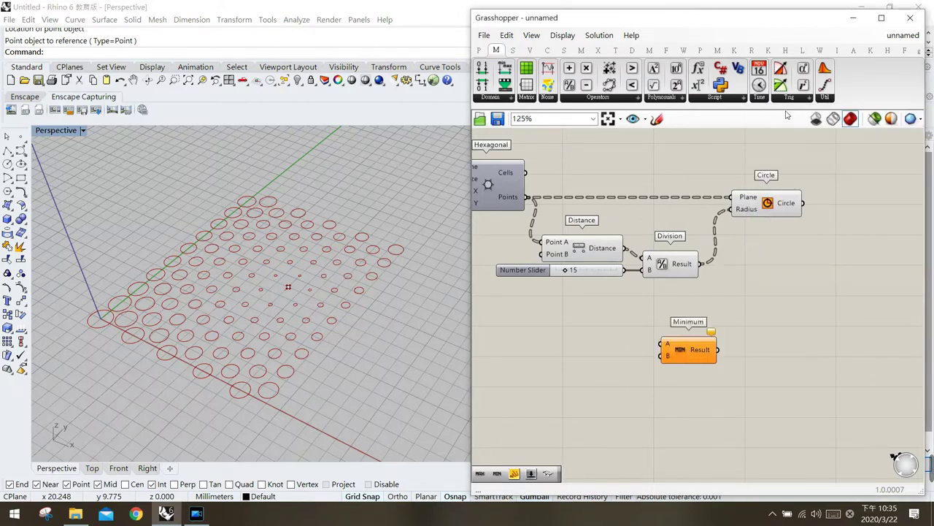
pyautogui.click(825, 100)
pyautogui.moveTo(872, 157); pyautogui.dragTo(692, 419)
pyautogui.click(690, 355)
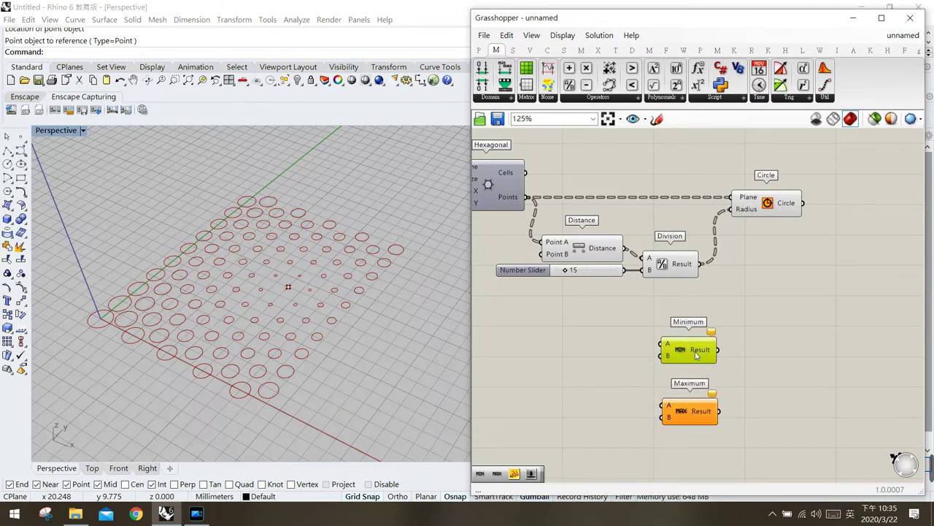
pyautogui.click(693, 413)
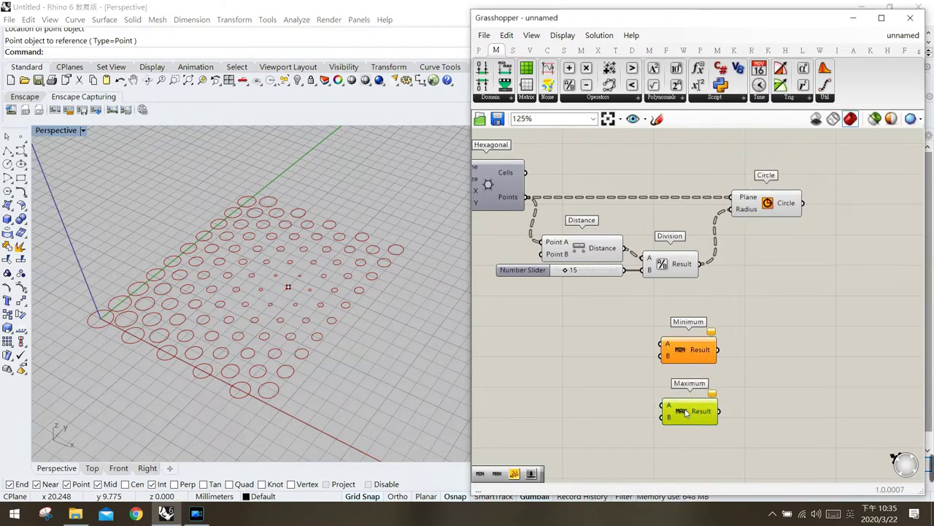
pyautogui.click(694, 438)
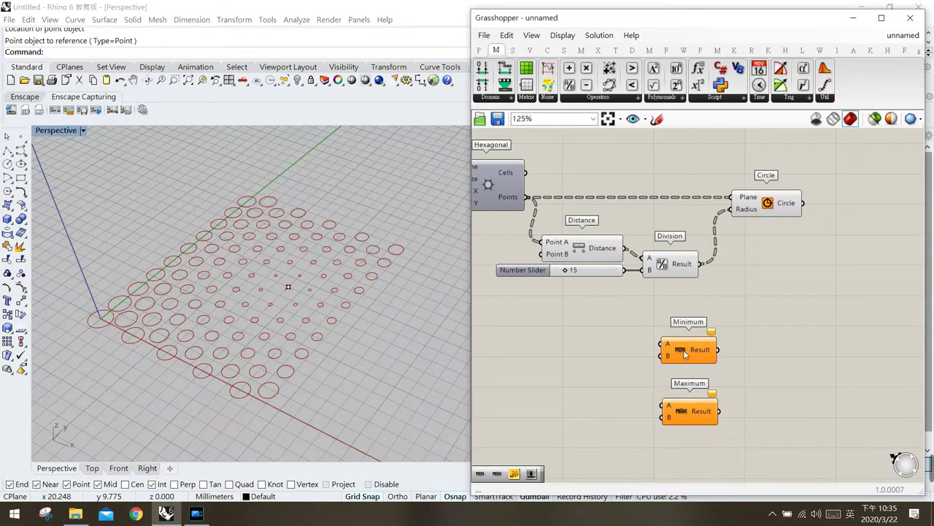
pyautogui.moveTo(684, 354)
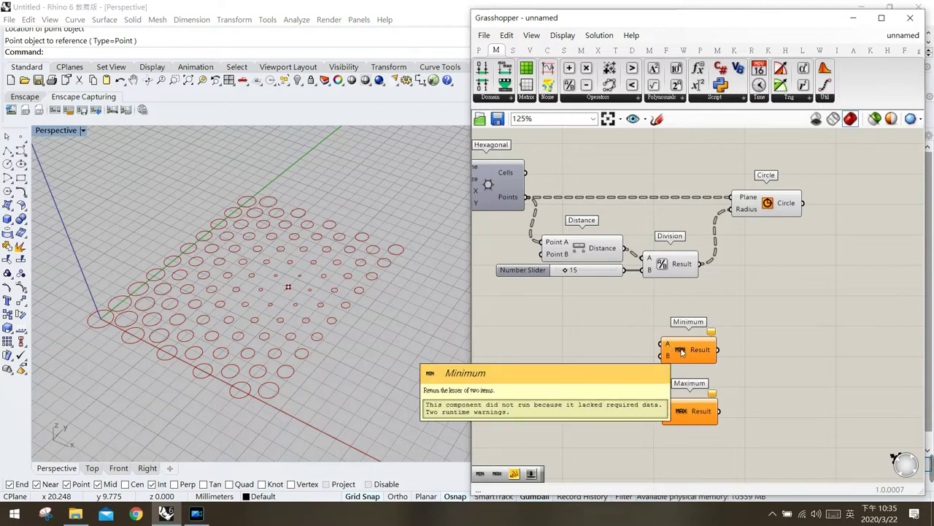
# Add two number sliders with values 5 and 9 and connect them to Minimum's A and B inputs
pyautogui.doubleClick(594, 335)
pyautogui.write('5')
pyautogui.press('Return')
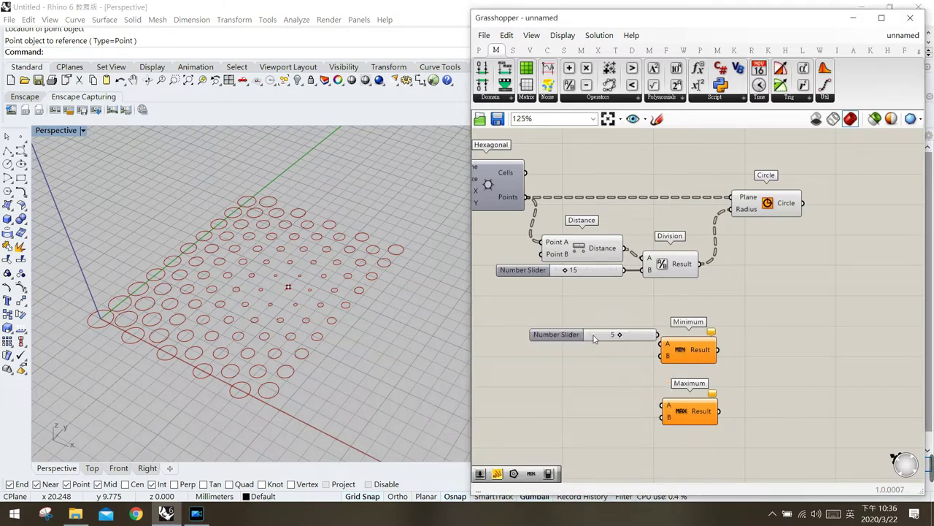
pyautogui.doubleClick(594, 367)
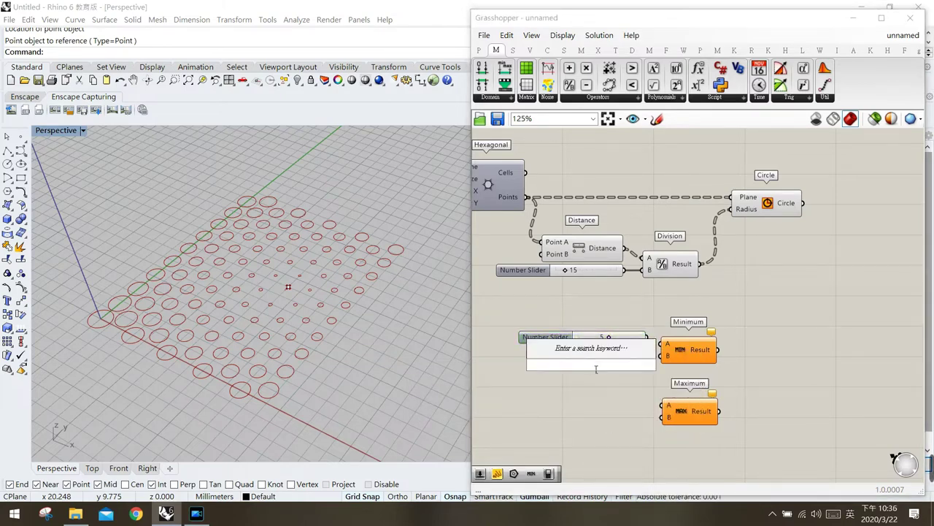
pyautogui.write('9')
pyautogui.press('Return')
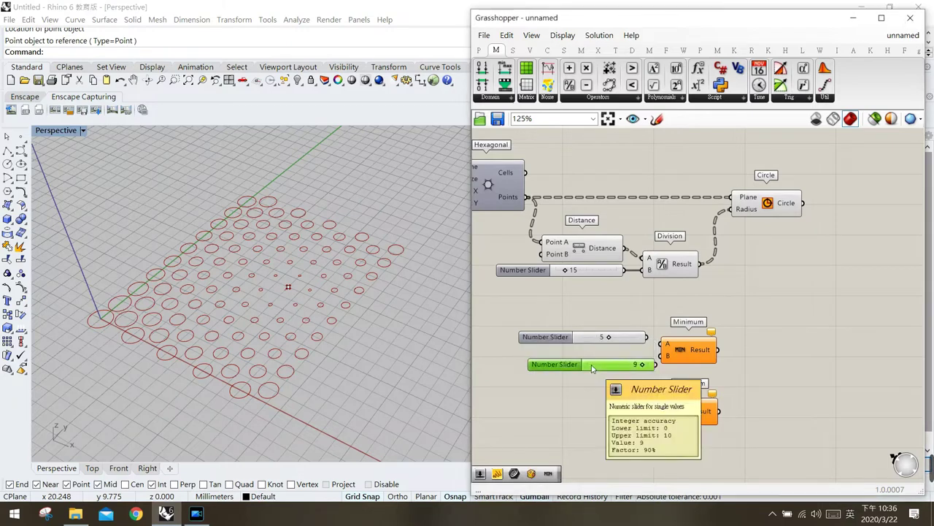
pyautogui.click(678, 349)
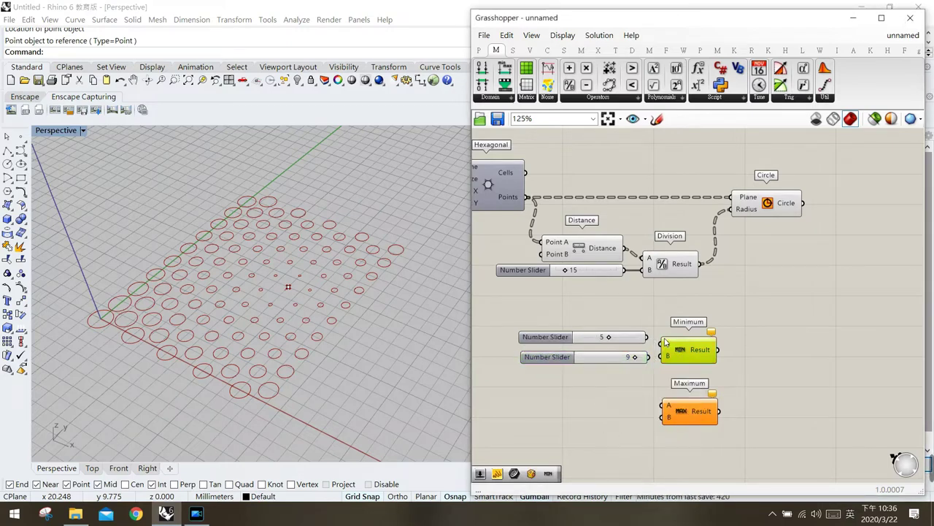
pyautogui.moveTo(657, 344); pyautogui.dragTo(648, 356)
pyautogui.click(618, 415)
# Add a panel beside Minimum and connect it to Minimum's Result output
pyautogui.click(479, 50)
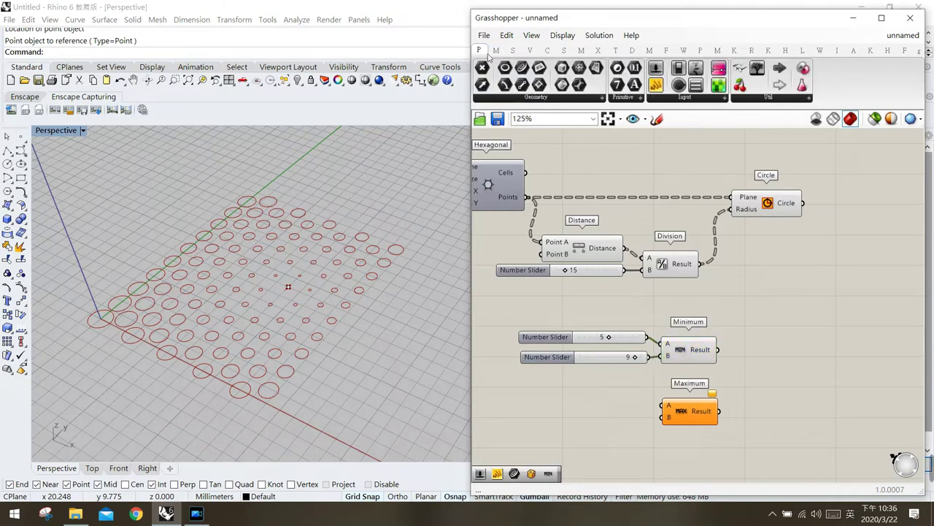
pyautogui.moveTo(657, 86); pyautogui.dragTo(718, 349)
pyautogui.moveTo(734, 351); pyautogui.dragTo(737, 355)
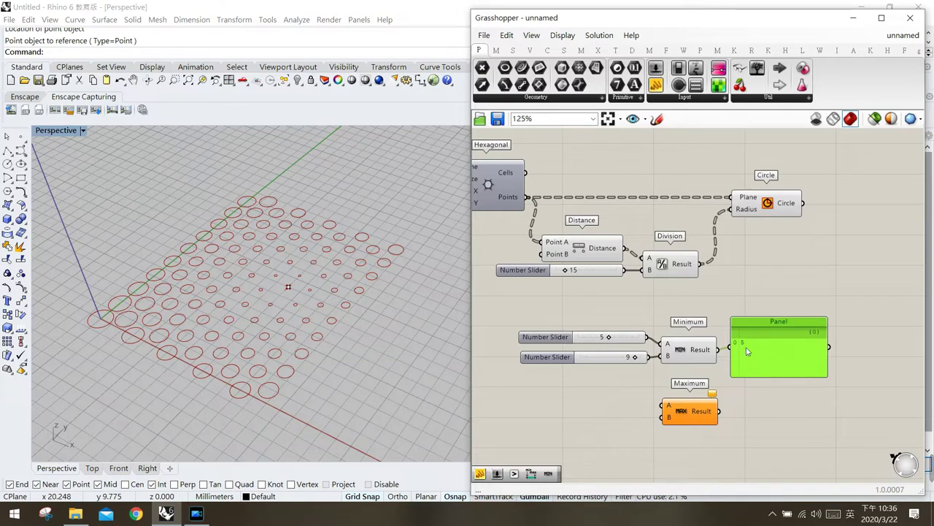
pyautogui.click(776, 442)
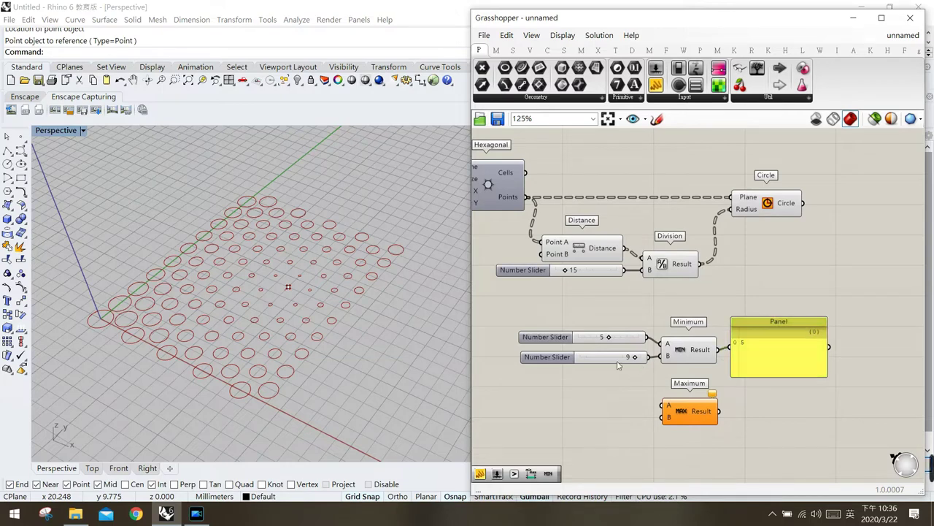
pyautogui.moveTo(683, 357); pyautogui.dragTo(683, 357)
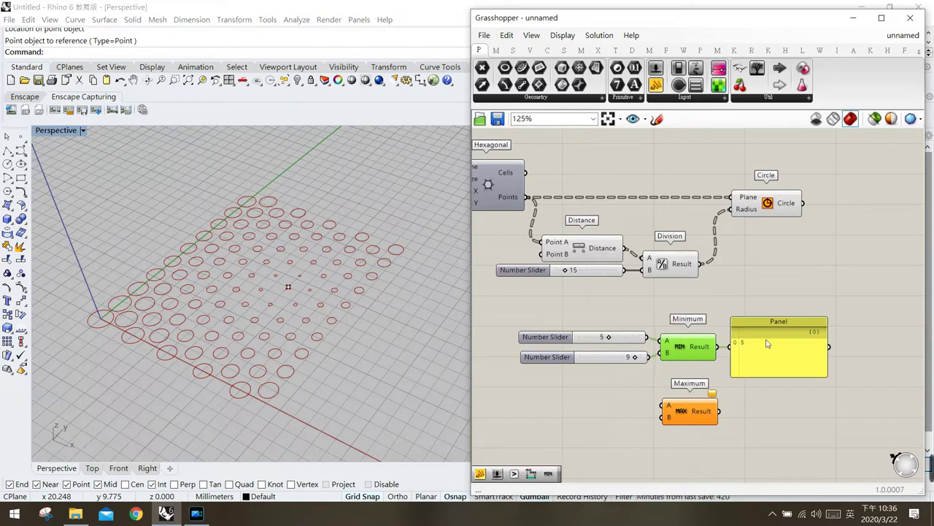
pyautogui.click(767, 343)
pyautogui.click(681, 354)
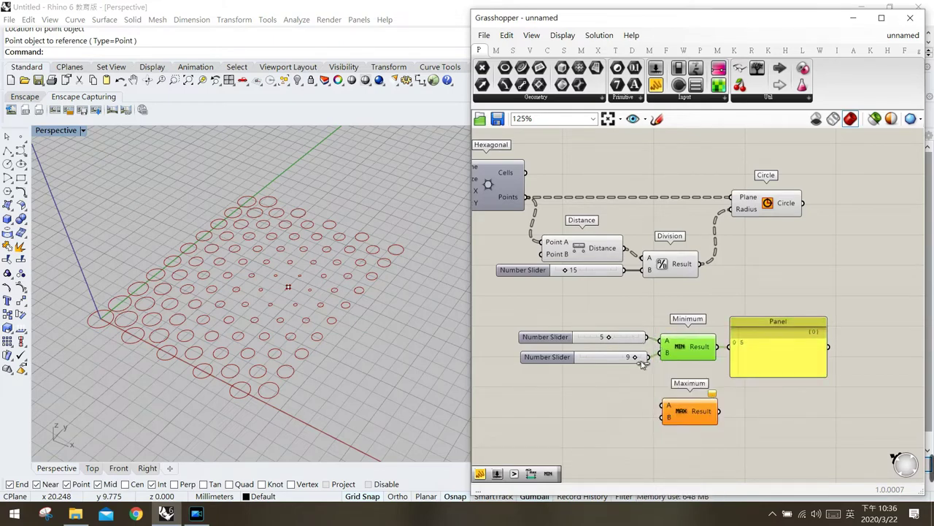
# Set the slider feeding Minimum's B input to 2 and check the result in the panel
pyautogui.moveTo(640, 362); pyautogui.dragTo(597, 361)
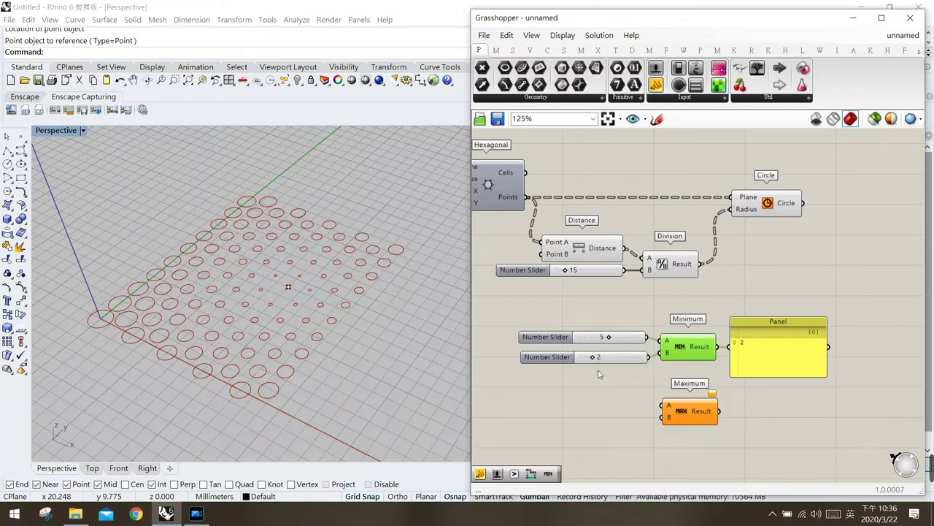
pyautogui.click(766, 350)
pyautogui.click(606, 360)
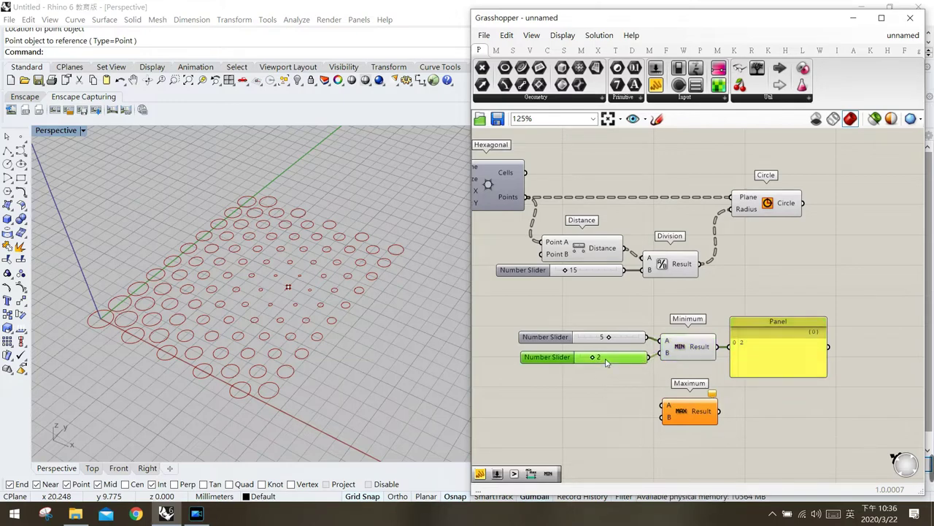
pyautogui.moveTo(747, 367); pyautogui.dragTo(749, 371)
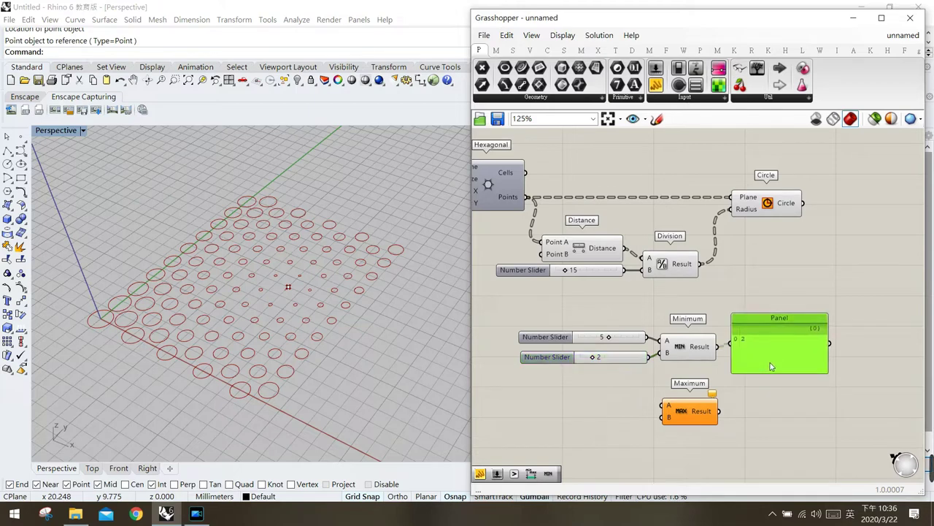
pyautogui.click(638, 349)
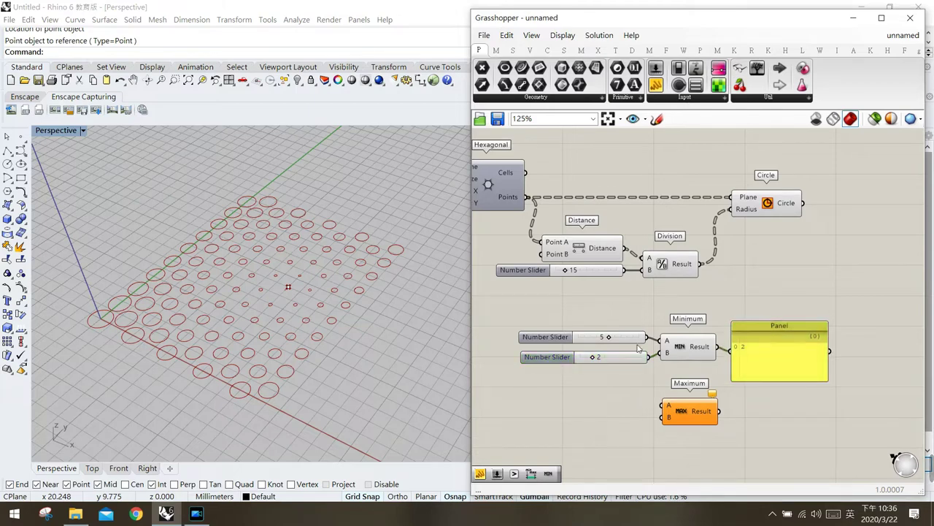
# Add a panel connected to the Distance output and enlarge it to list more of the values
pyautogui.click(607, 254)
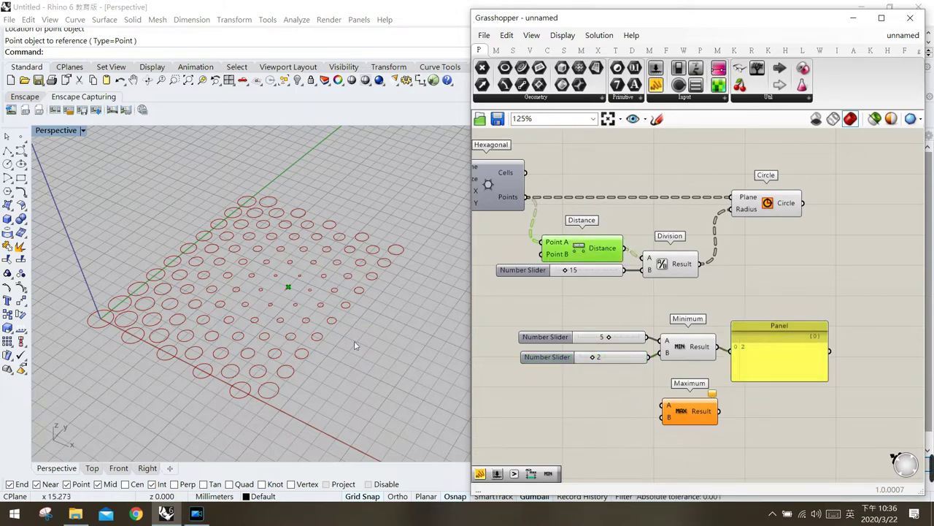
pyautogui.moveTo(656, 85); pyautogui.dragTo(740, 281)
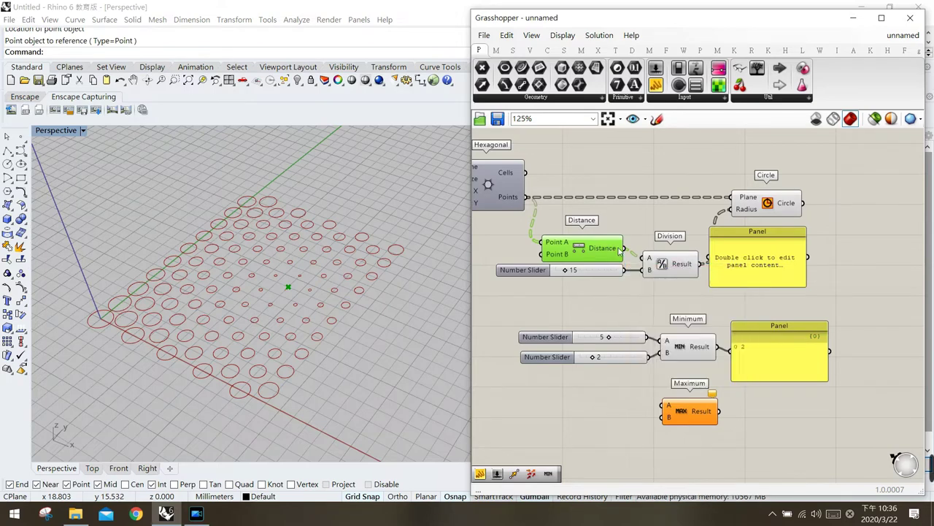
pyautogui.moveTo(627, 249); pyautogui.dragTo(668, 212)
pyautogui.moveTo(736, 242); pyautogui.dragTo(744, 306)
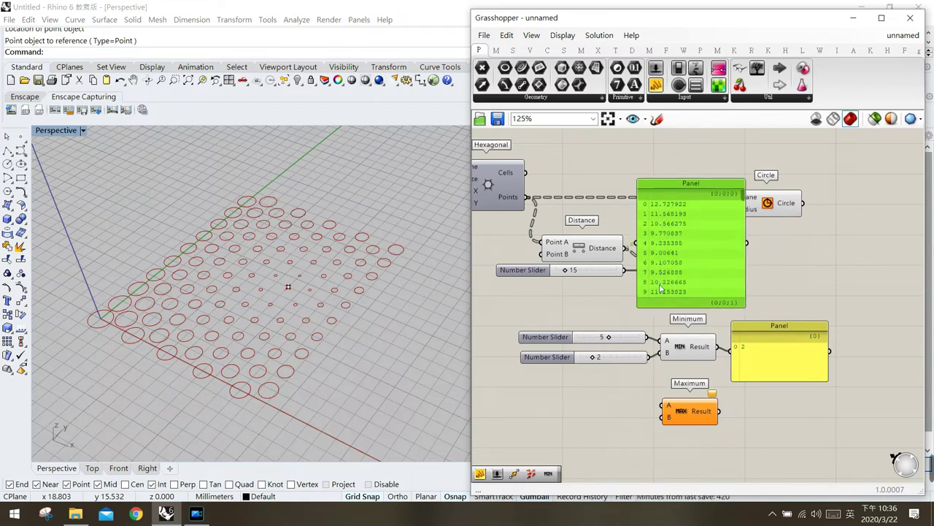
pyautogui.moveTo(716, 255); pyautogui.dragTo(714, 213)
pyautogui.moveTo(741, 265); pyautogui.dragTo(735, 369)
pyautogui.moveTo(702, 287); pyautogui.dragTo(684, 272)
# Move Minimum, Maximum, the two test sliders and the result panel down, clear of the enlarged distance panel
pyautogui.moveTo(802, 291); pyautogui.dragTo(770, 294, button='right')
pyautogui.moveTo(634, 407); pyautogui.dragTo(584, 361)
pyautogui.keyDown('shift'); pyautogui.click(563, 340); pyautogui.keyUp('shift')
pyautogui.moveTo(646, 361); pyautogui.dragTo(646, 402)
pyautogui.moveTo(723, 365); pyautogui.dragTo(752, 406)
pyautogui.click(669, 367)
pyautogui.moveTo(650, 251); pyautogui.dragTo(631, 252)
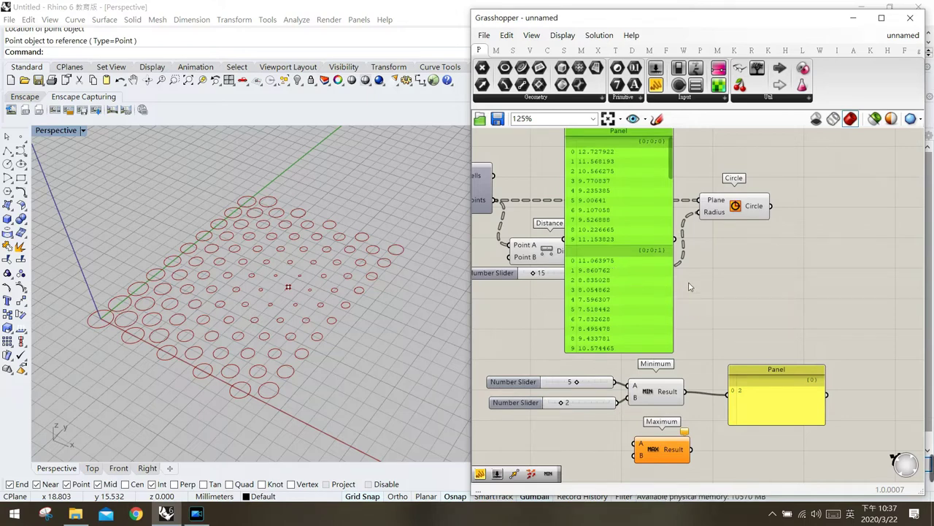
pyautogui.moveTo(635, 384); pyautogui.dragTo(639, 388)
# Delete both number sliders feeding Minimum and the panel attached to its result
pyautogui.click(586, 387)
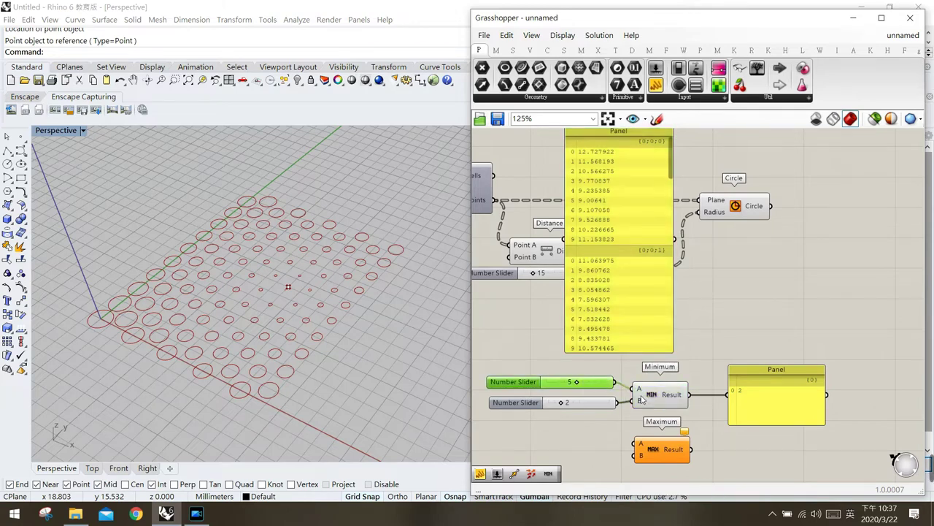
pyautogui.press('Delete')
pyautogui.click(595, 404)
pyautogui.press('Delete')
pyautogui.click(759, 392)
pyautogui.press('Delete')
# Move Minimum farther from the distance panel and connect the panel's output to Minimum's A input
pyautogui.moveTo(613, 285)
pyautogui.mouseDown()
pyautogui.moveTo(601, 296)
pyautogui.moveTo(666, 285)
pyautogui.moveTo(599, 284)
pyautogui.mouseUp()
pyautogui.moveTo(662, 394); pyautogui.dragTo(725, 387)
pyautogui.click(702, 288)
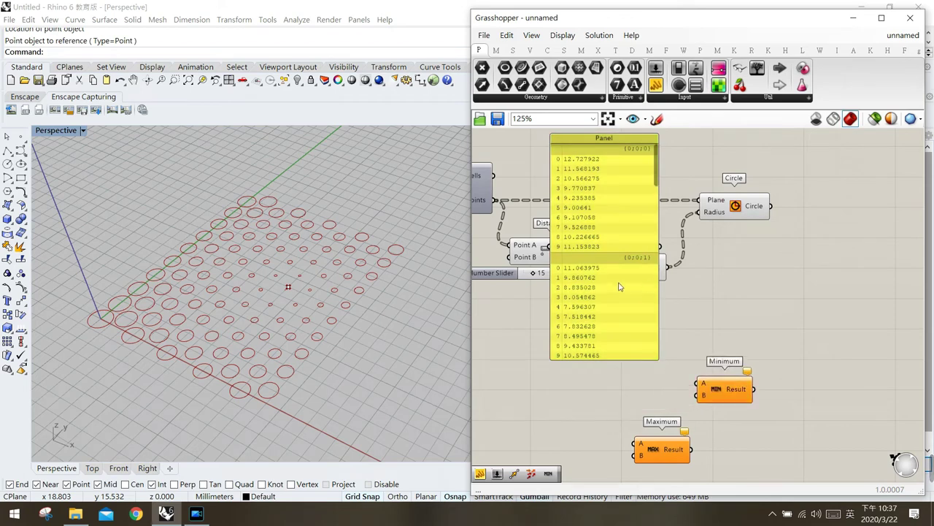
pyautogui.moveTo(618, 287); pyautogui.dragTo(620, 283)
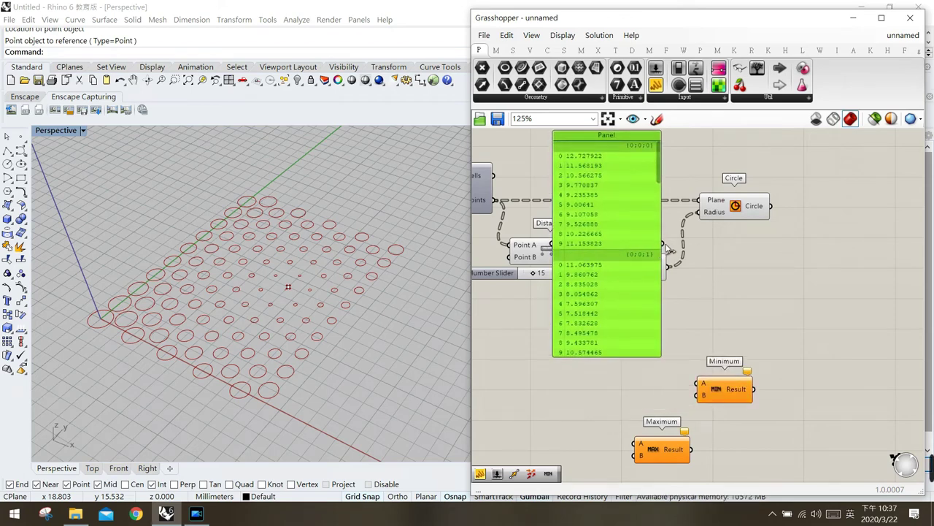
pyautogui.moveTo(668, 250); pyautogui.dragTo(702, 385)
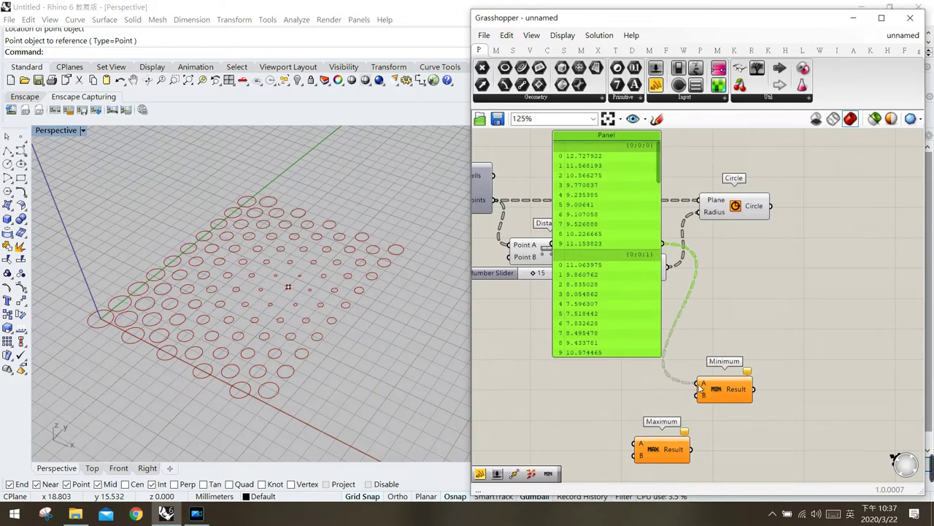
pyautogui.click(716, 389)
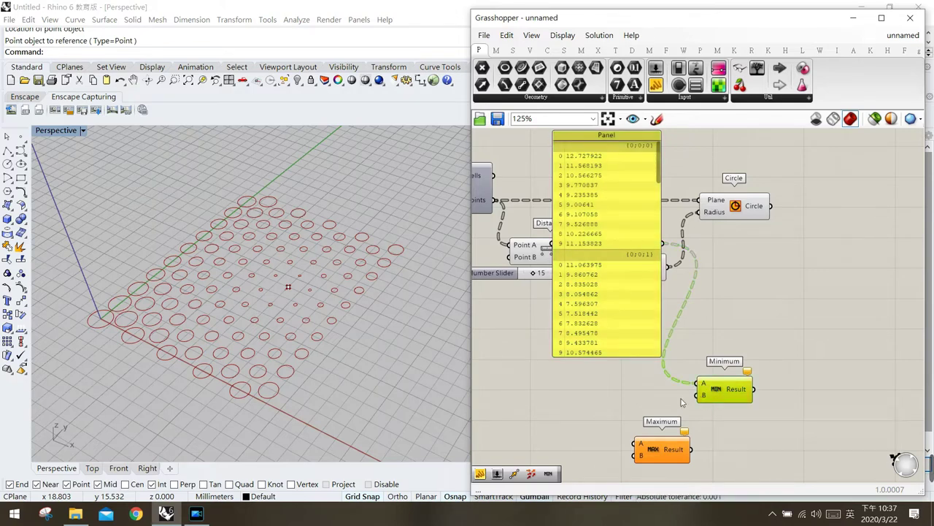
# Add a number slider with value 8 and connect it to Minimum's B input
pyautogui.doubleClick(629, 392)
pyautogui.write('8')
pyautogui.press('Return')
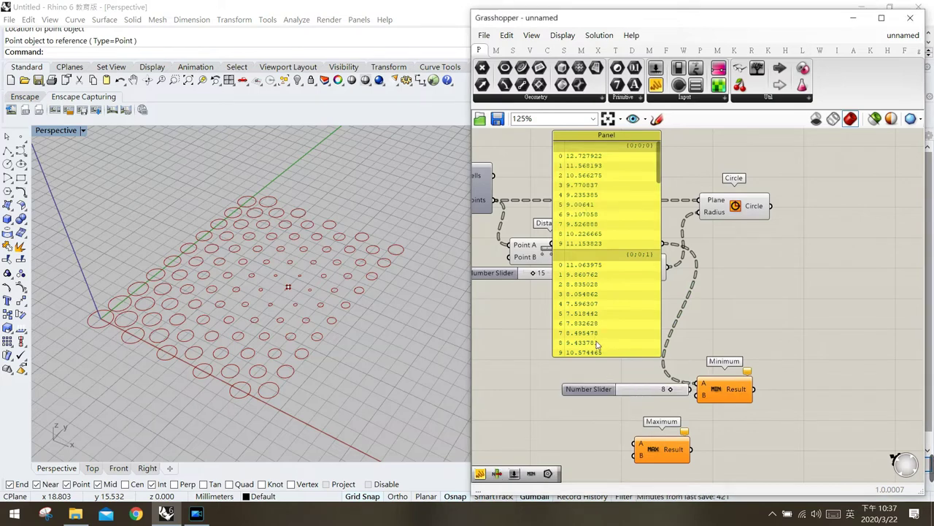
pyautogui.moveTo(617, 389); pyautogui.dragTo(609, 394)
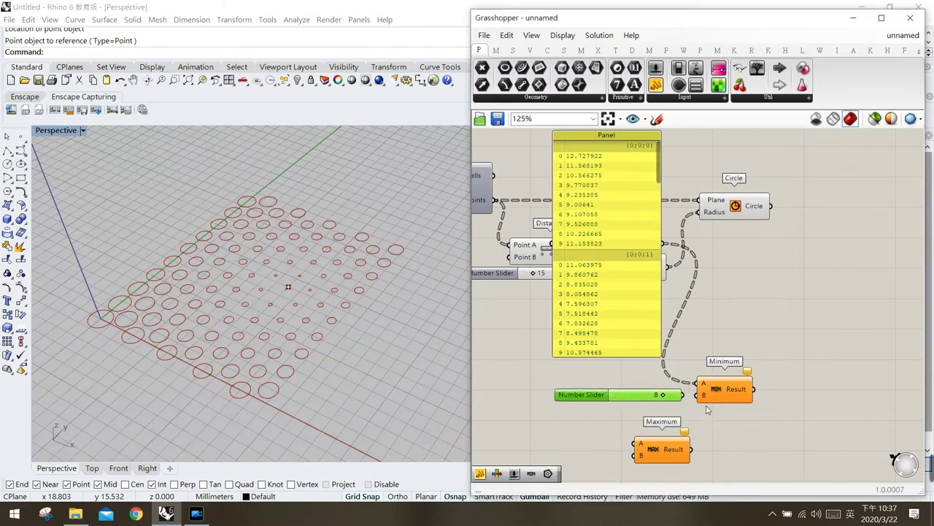
pyautogui.moveTo(700, 400); pyautogui.dragTo(684, 395)
pyautogui.moveTo(637, 399); pyautogui.dragTo(640, 400)
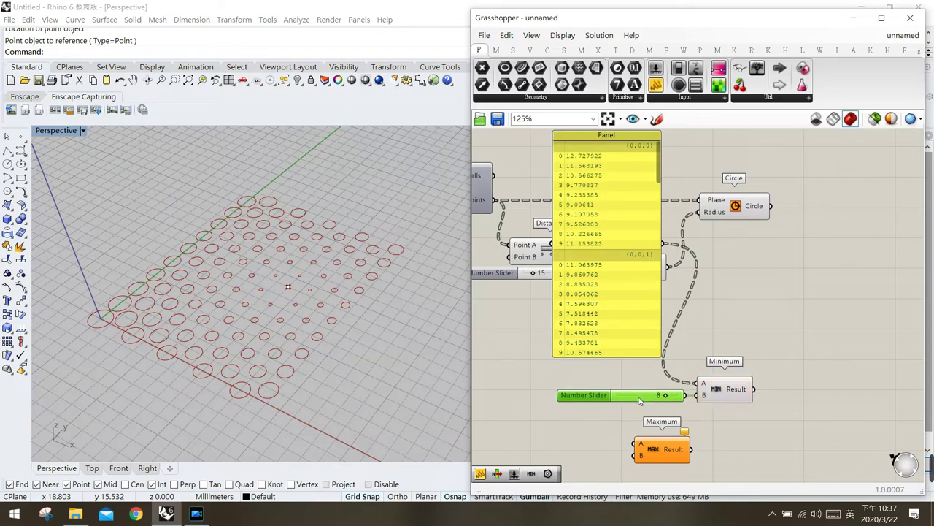
pyautogui.click(719, 412)
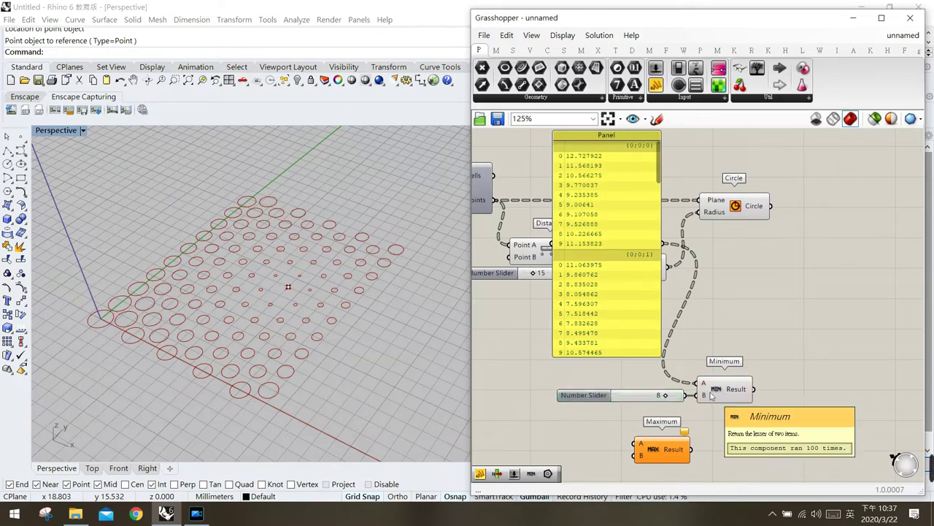
pyautogui.moveTo(624, 291); pyautogui.dragTo(629, 304)
pyautogui.click(632, 393)
pyautogui.moveTo(632, 393); pyautogui.dragTo(632, 392)
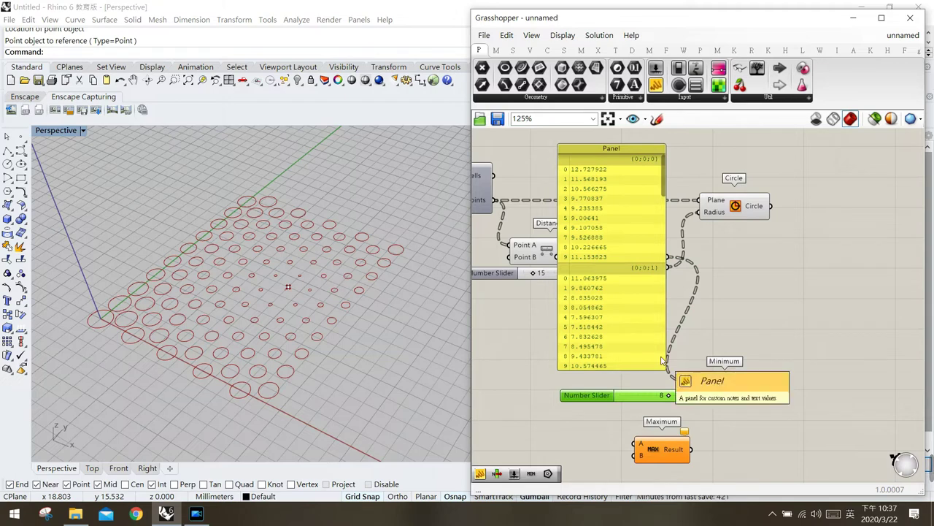
pyautogui.moveTo(740, 391)
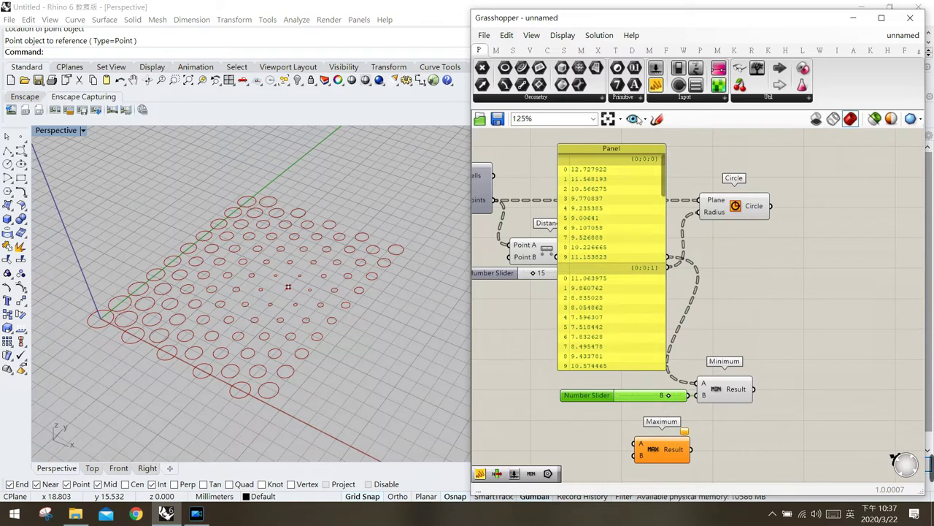
# Underline the first three distances in the panel and circle Minimum's slider value with the sketch tool, then discard the markup
pyautogui.click(657, 119)
pyautogui.moveTo(570, 168)
pyautogui.mouseDown()
pyautogui.moveTo(607, 168)
pyautogui.moveTo(607, 191)
pyautogui.moveTo(606, 178)
pyautogui.mouseUp()
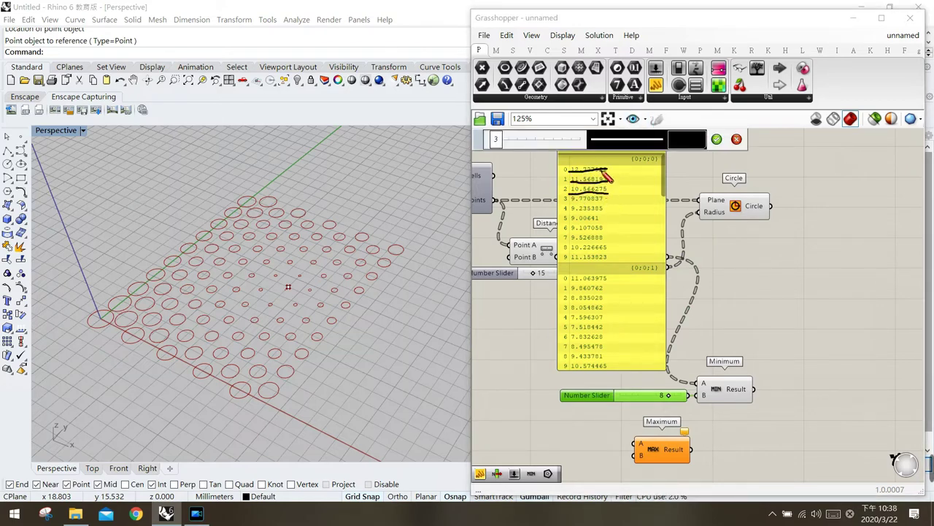
pyautogui.moveTo(675, 409); pyautogui.dragTo(697, 363)
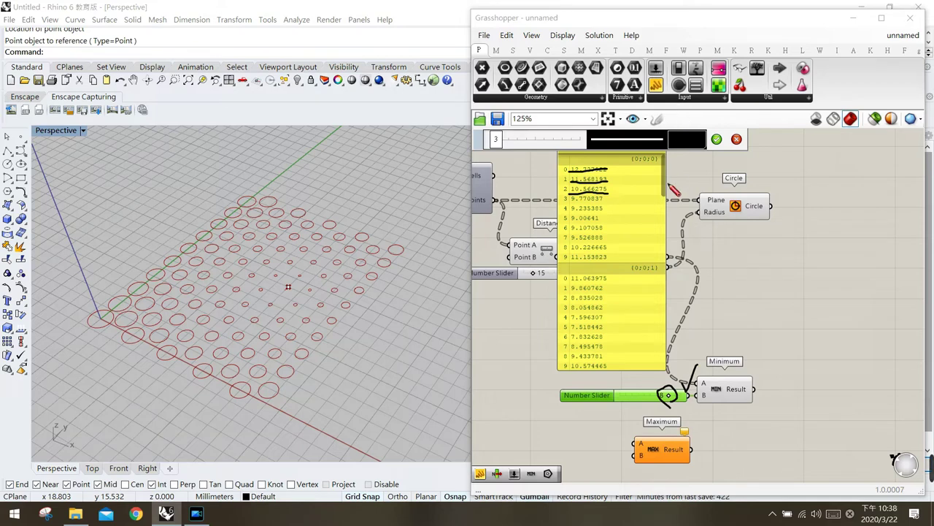
pyautogui.press('Escape')
# Add a panel beside the distance panel and connect Minimum's Result output to it
pyautogui.moveTo(655, 86); pyautogui.dragTo(818, 362)
pyautogui.moveTo(754, 389); pyautogui.dragTo(685, 374)
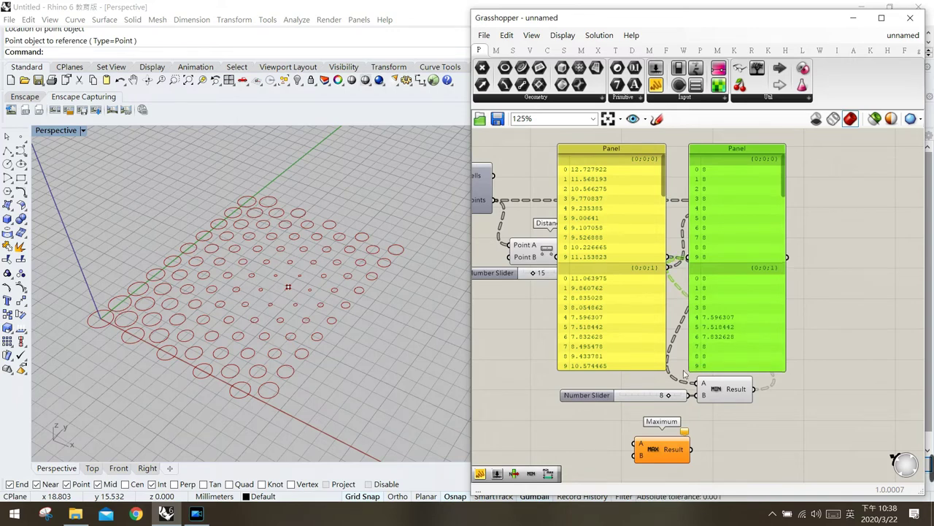
# Sketch lines linking the {0;0;0} distances to their Minimum results, mark the slider value and the results under 8, and discard the sketch
pyautogui.click(656, 118)
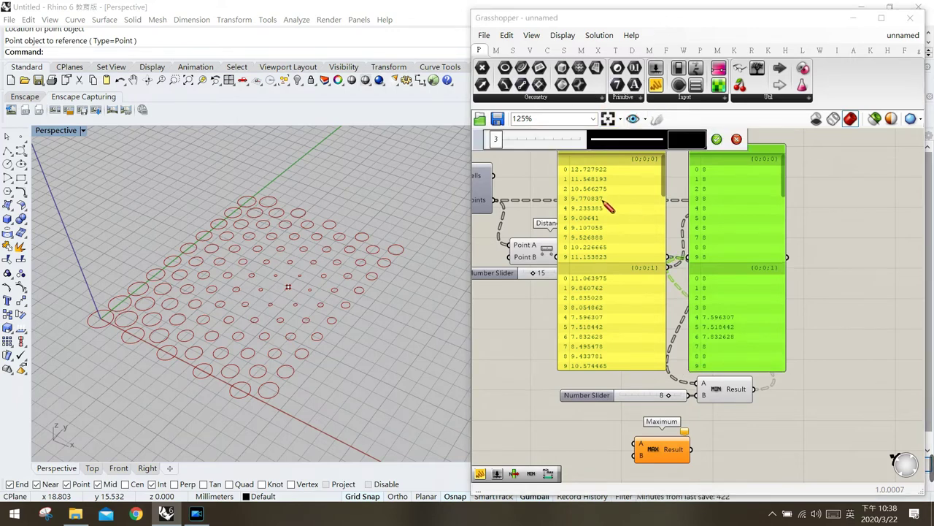
pyautogui.moveTo(637, 169); pyautogui.dragTo(697, 165)
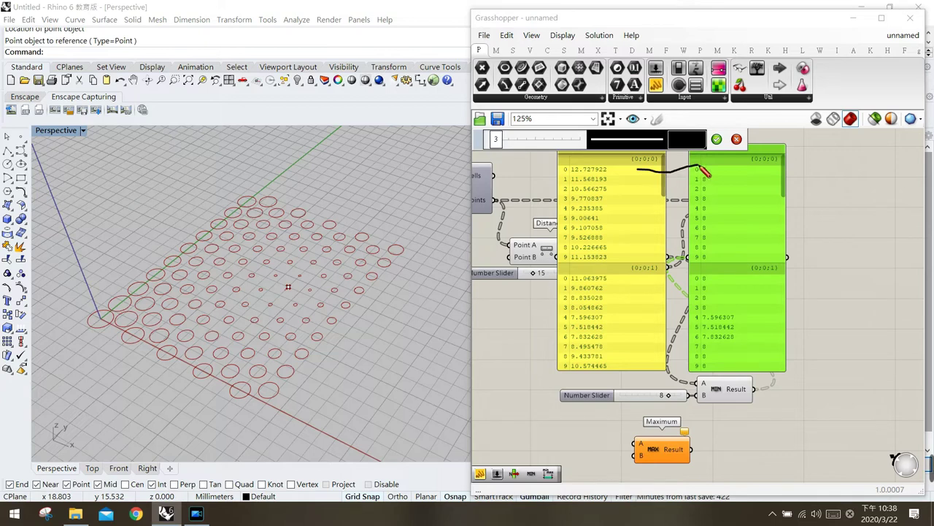
pyautogui.moveTo(640, 180)
pyautogui.mouseDown()
pyautogui.moveTo(695, 182)
pyautogui.moveTo(668, 192)
pyautogui.moveTo(695, 194)
pyautogui.moveTo(695, 218)
pyautogui.moveTo(683, 228)
pyautogui.moveTo(694, 229)
pyautogui.moveTo(679, 241)
pyautogui.moveTo(694, 240)
pyautogui.moveTo(679, 257)
pyautogui.moveTo(690, 256)
pyautogui.mouseUp()
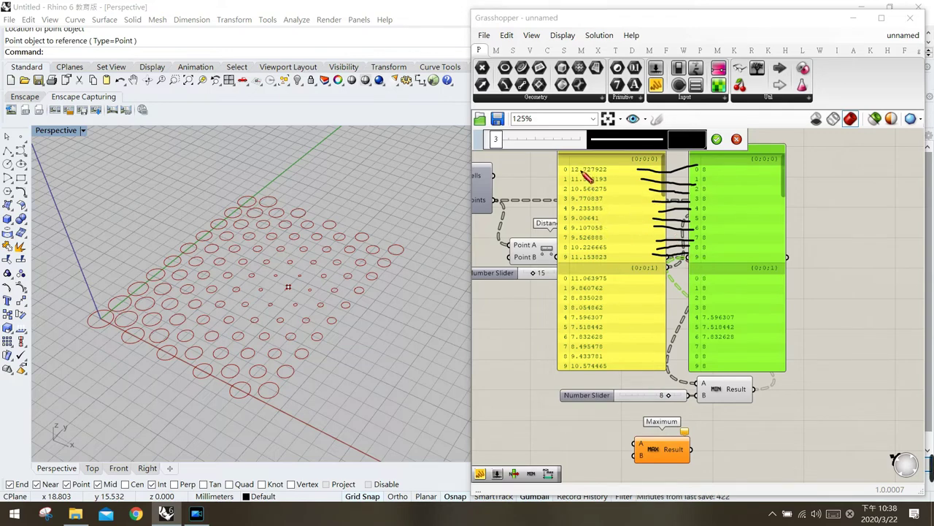
pyautogui.moveTo(676, 379)
pyautogui.mouseDown()
pyautogui.moveTo(684, 395)
pyautogui.moveTo(666, 403)
pyautogui.mouseUp()
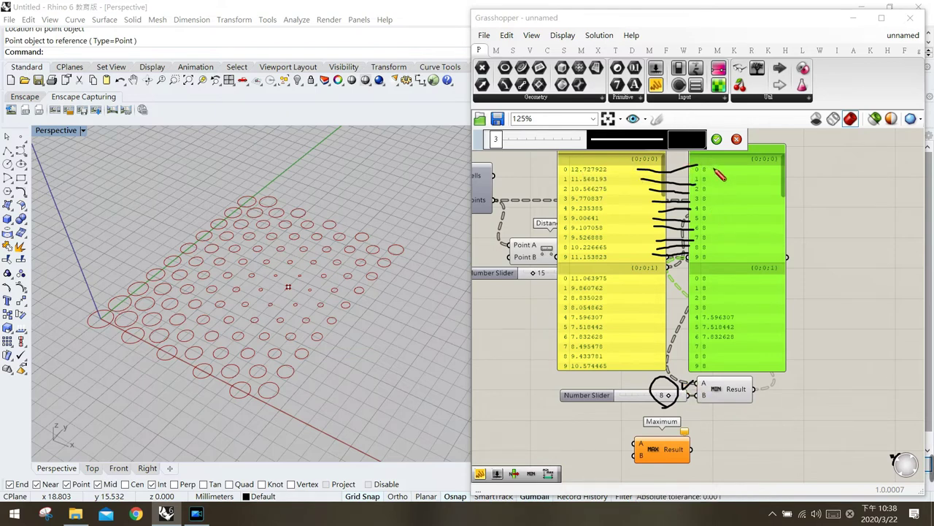
pyautogui.moveTo(716, 169); pyautogui.dragTo(724, 173)
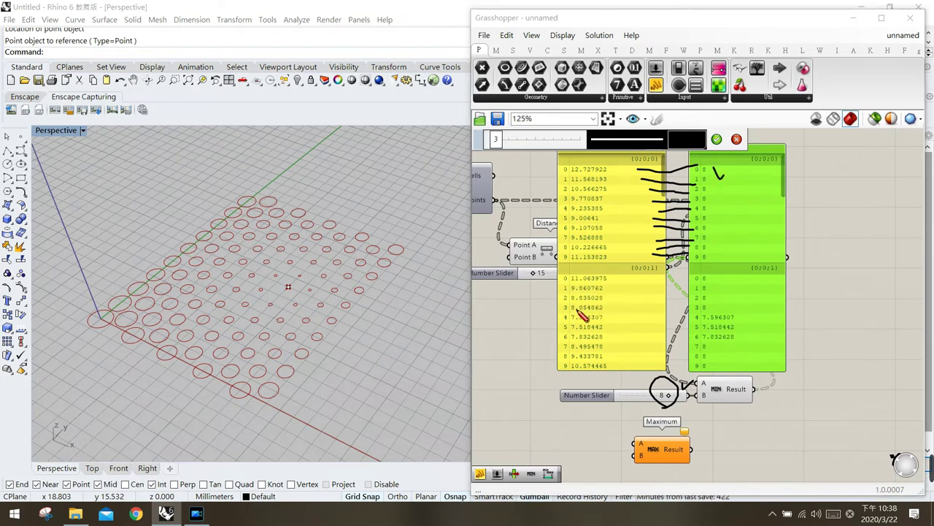
pyautogui.moveTo(570, 315)
pyautogui.mouseDown()
pyautogui.moveTo(609, 322)
pyautogui.moveTo(568, 322)
pyautogui.mouseUp()
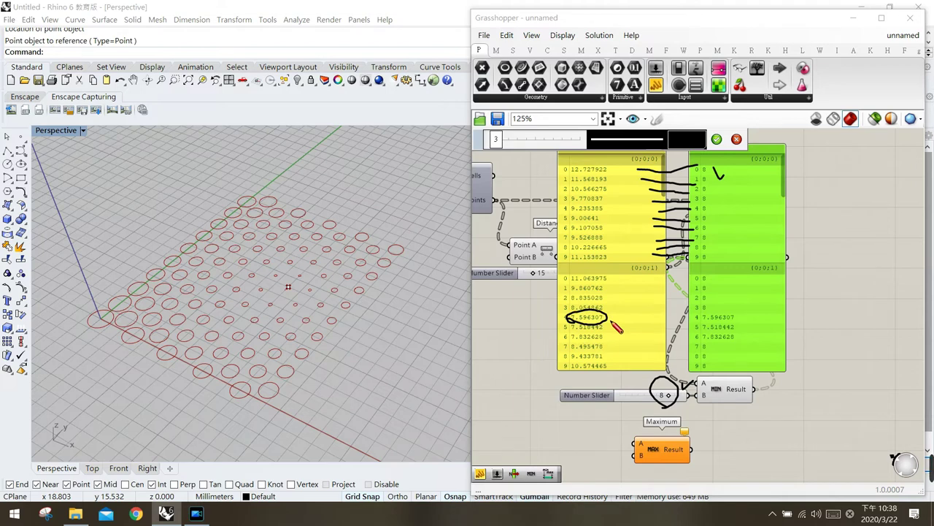
pyautogui.moveTo(738, 314); pyautogui.dragTo(746, 338)
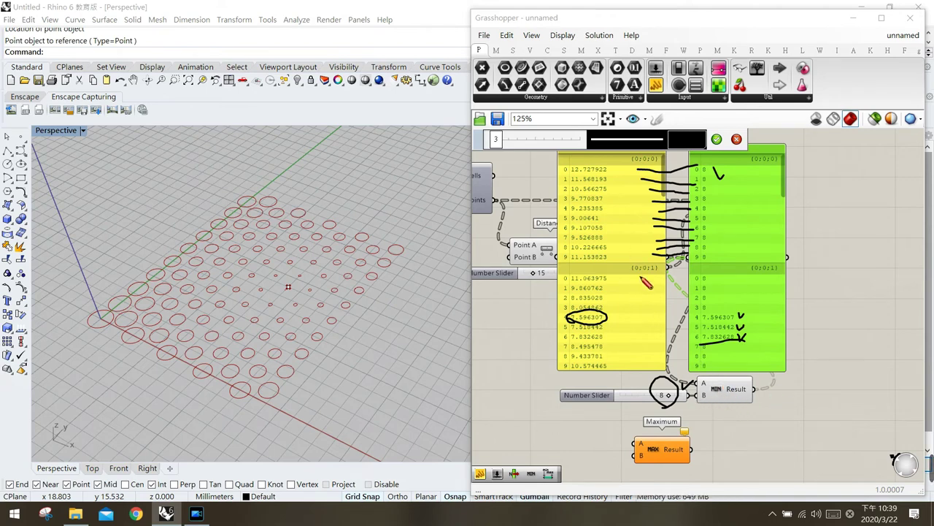
pyautogui.click(737, 139)
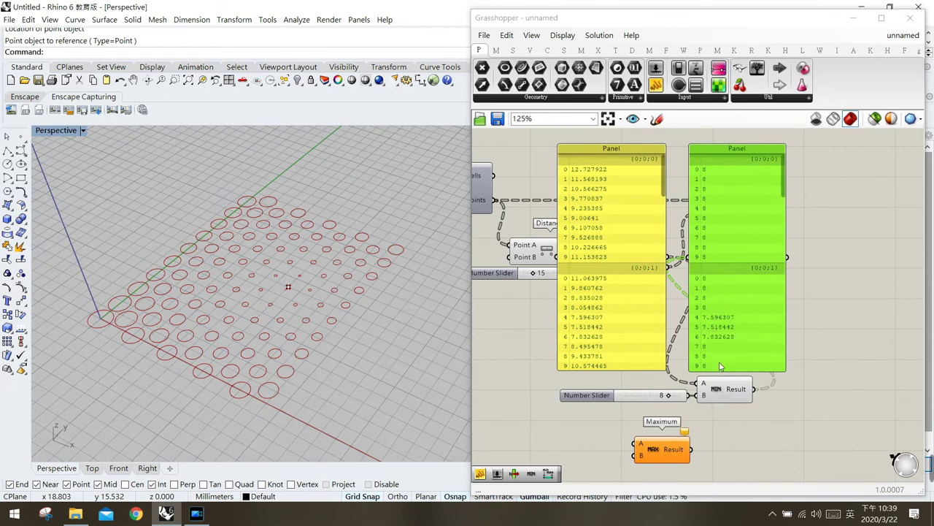
# Delete the Minimum result panel and the distance panel
pyautogui.click(732, 344)
pyautogui.press('Delete')
pyautogui.click(663, 335)
pyautogui.press('Delete')
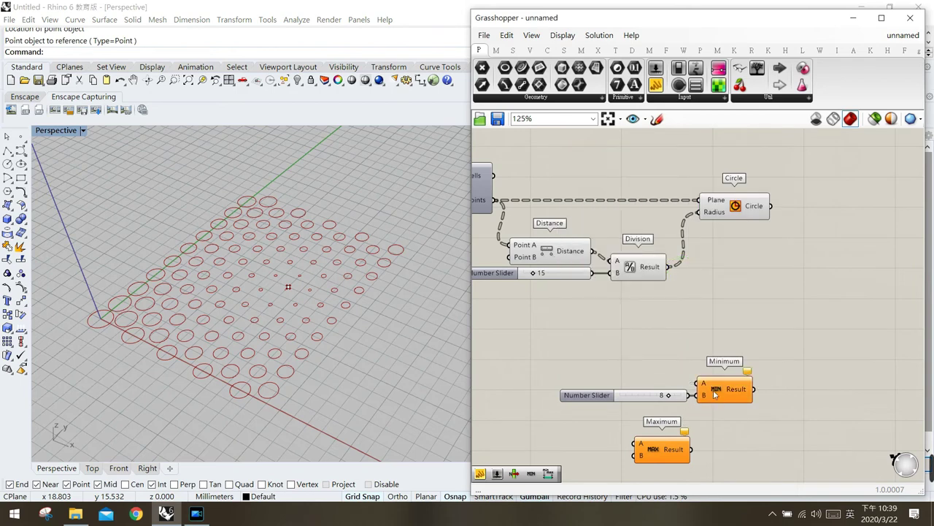
# Delete Minimum and its number slider, and move Maximum into Minimum's place below the Division component
pyautogui.moveTo(714, 395); pyautogui.dragTo(717, 370)
pyautogui.click(650, 395)
pyautogui.press('Delete')
pyautogui.moveTo(665, 444); pyautogui.dragTo(723, 370)
pyautogui.click(725, 375)
pyautogui.press('Delete')
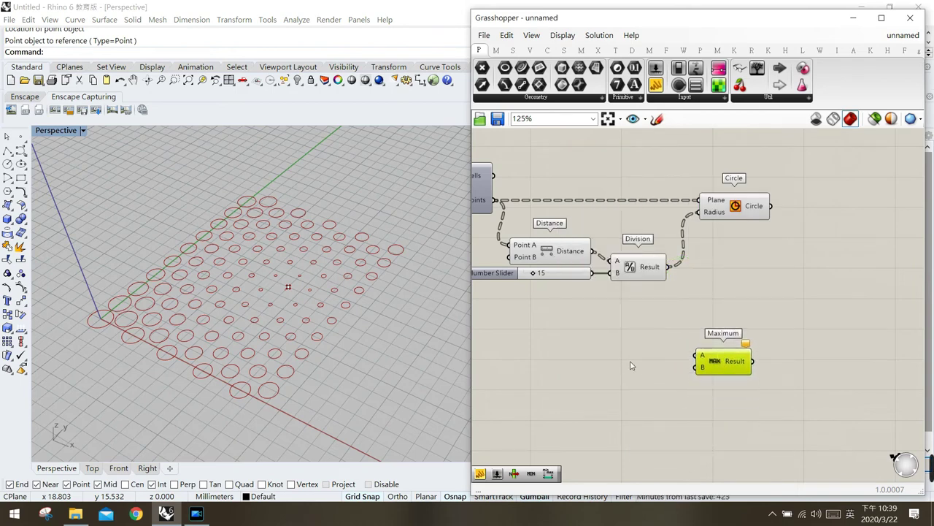
# Add a number slider with value 5 and connect it to Maximum's A input
pyautogui.doubleClick(635, 365)
pyautogui.write('Number Slider')
pyautogui.press('Return')
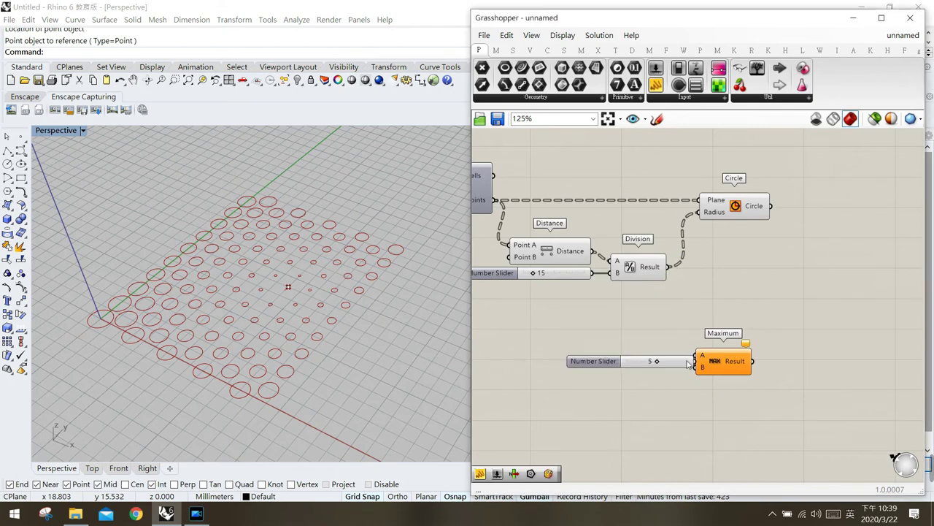
pyautogui.moveTo(635, 359); pyautogui.dragTo(606, 345)
pyautogui.moveTo(666, 344); pyautogui.dragTo(696, 355)
# Add a second number slider with value 8 and connect it to Maximum's B input
pyautogui.doubleClick(652, 381)
pyautogui.write('Number Slider')
pyautogui.press('Return')
pyautogui.moveTo(661, 382); pyautogui.dragTo(695, 367)
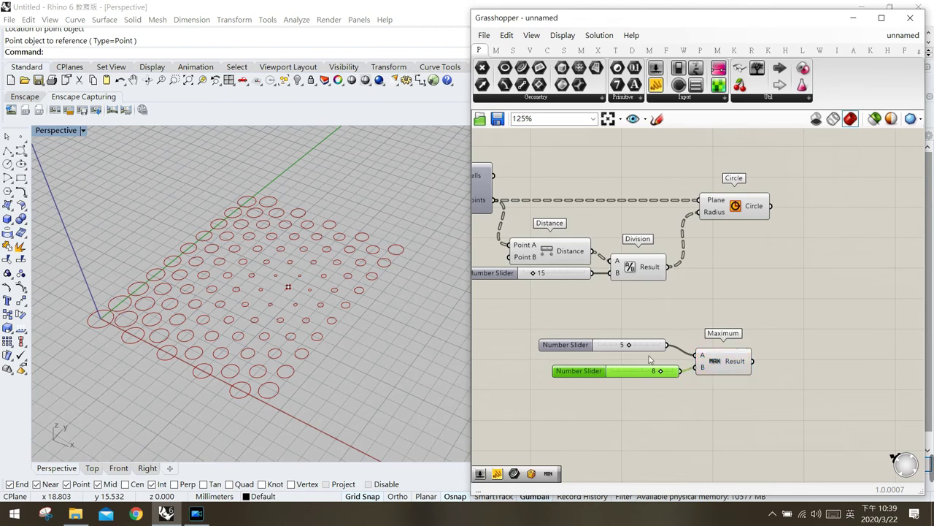
# Shift the lower slider slightly away from Maximum and attach a panel to Maximum's Result output
pyautogui.moveTo(634, 373); pyautogui.dragTo(627, 375)
pyautogui.moveTo(656, 86); pyautogui.dragTo(765, 355)
pyautogui.moveTo(793, 361); pyautogui.dragTo(800, 395)
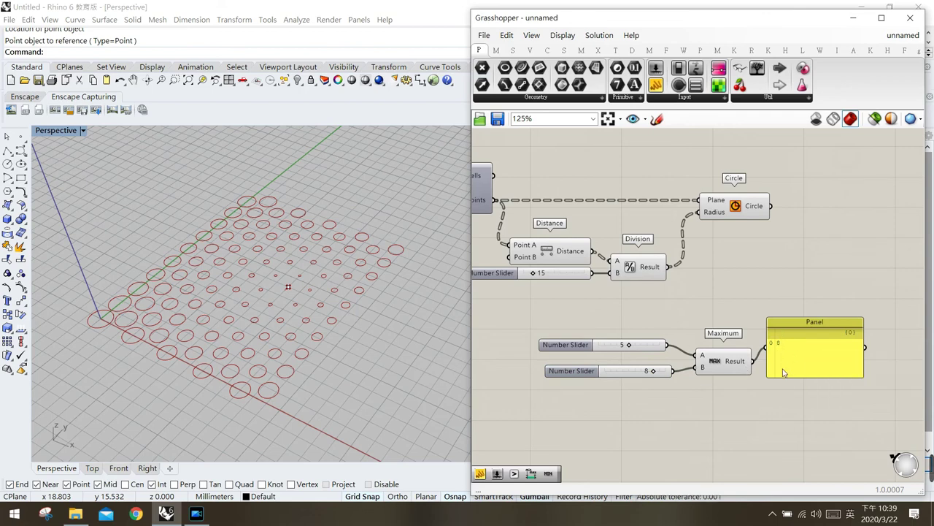
# Delete Maximum together with its two test sliders and the result panel
pyautogui.moveTo(782, 411); pyautogui.dragTo(629, 333)
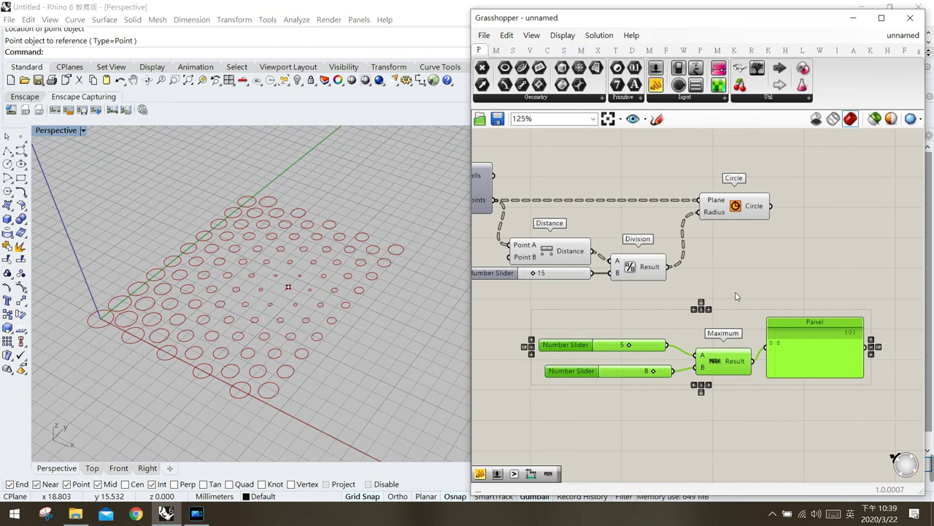
pyautogui.press('Delete')
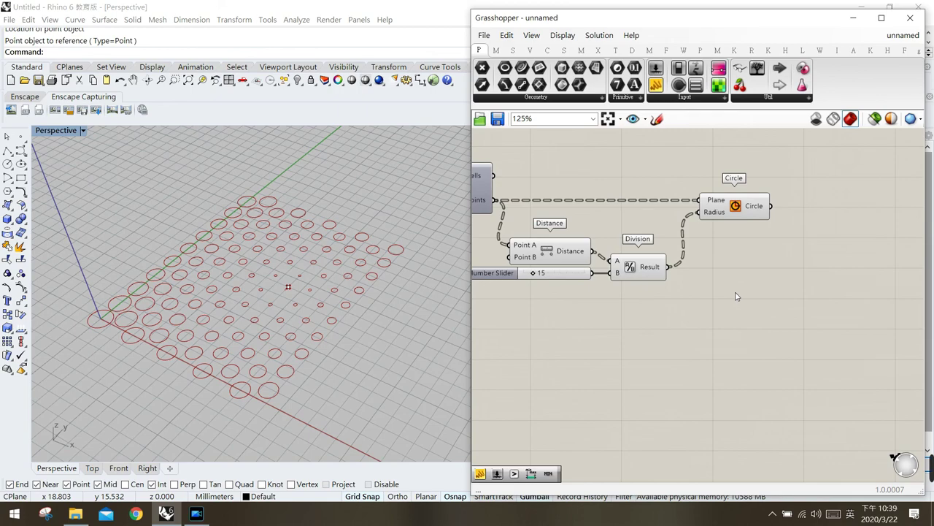